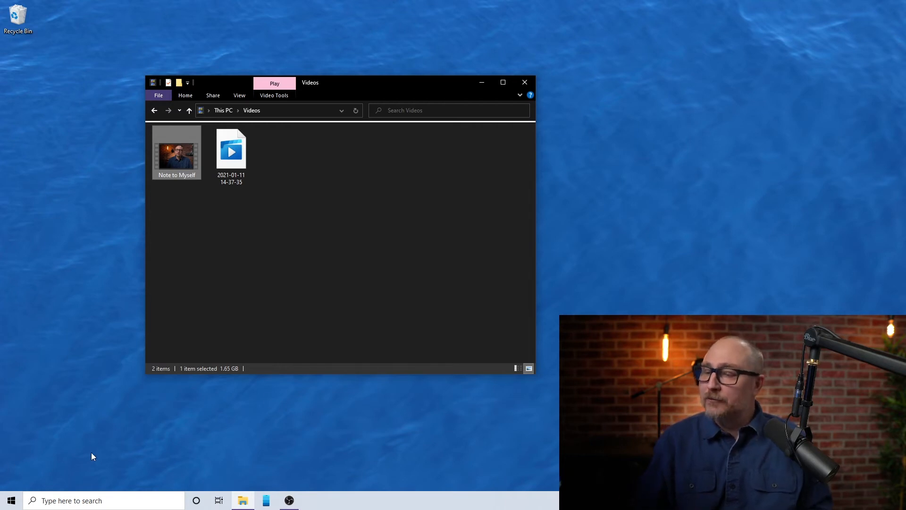
Launch Adobe Premiere Pro and start a new project.
left_click(11, 501)
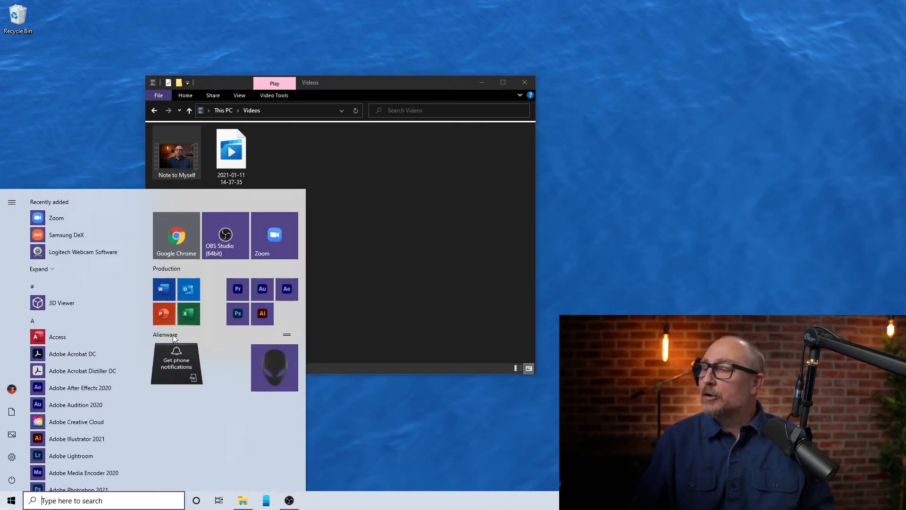
left_click(238, 290)
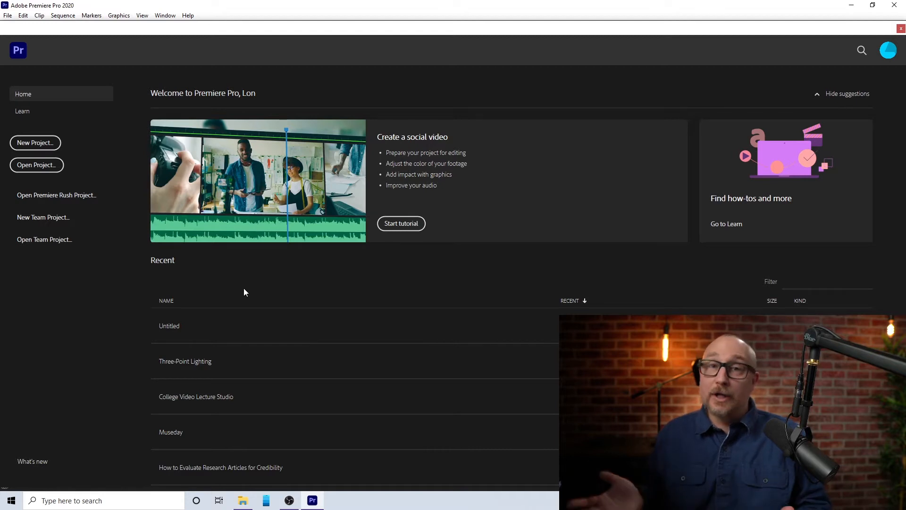
left_click(38, 144)
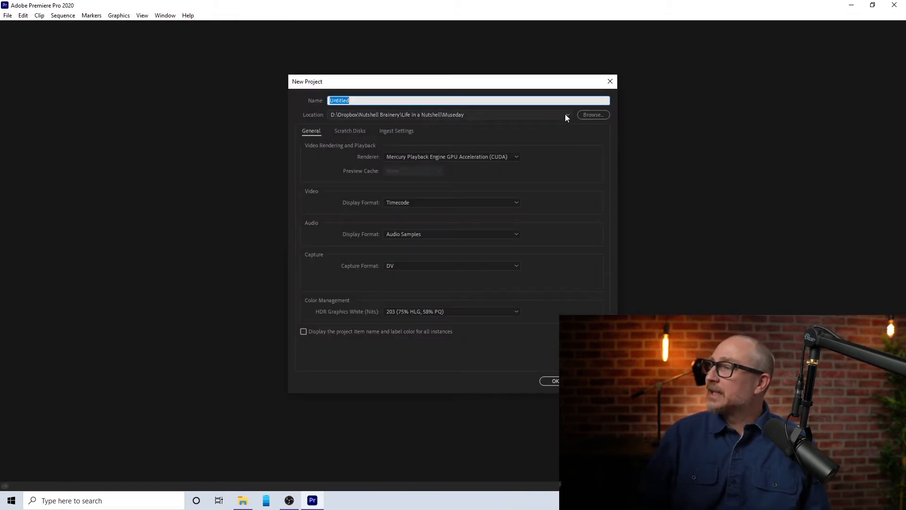
Set the new project's save location to the Desktop folder.
left_click(566, 115)
left_click(589, 116)
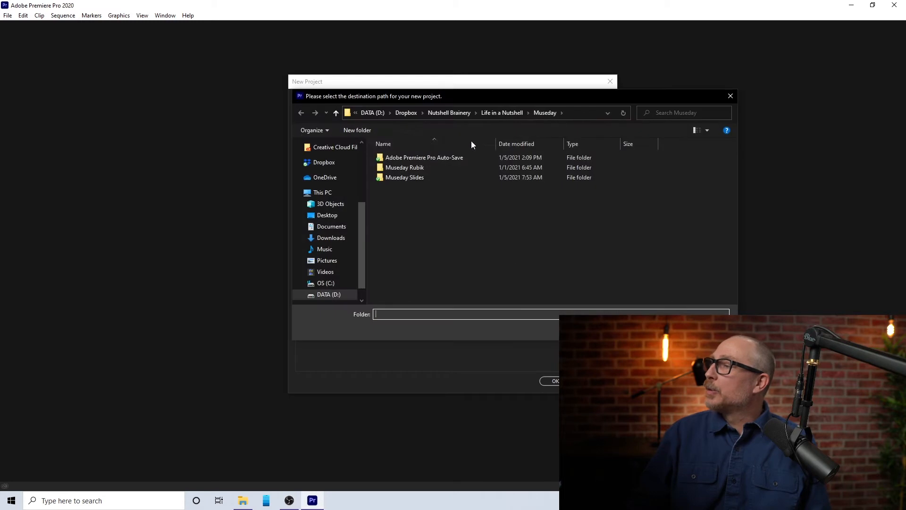
left_click_drag(358, 220, 364, 171)
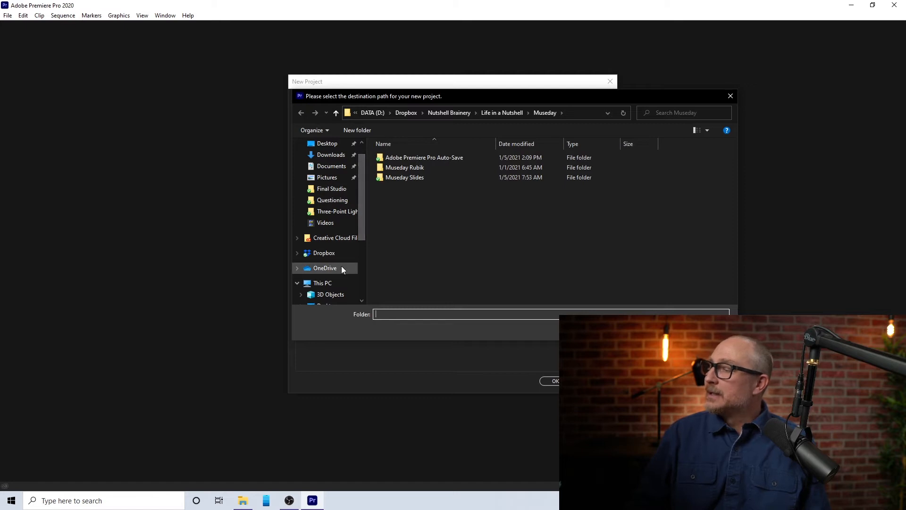
scroll(353, 242, "down", 2)
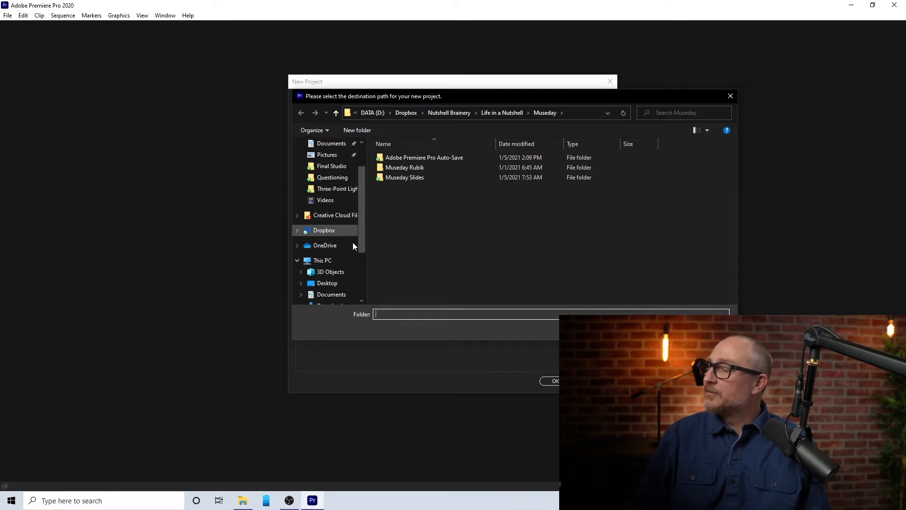
left_click(338, 283)
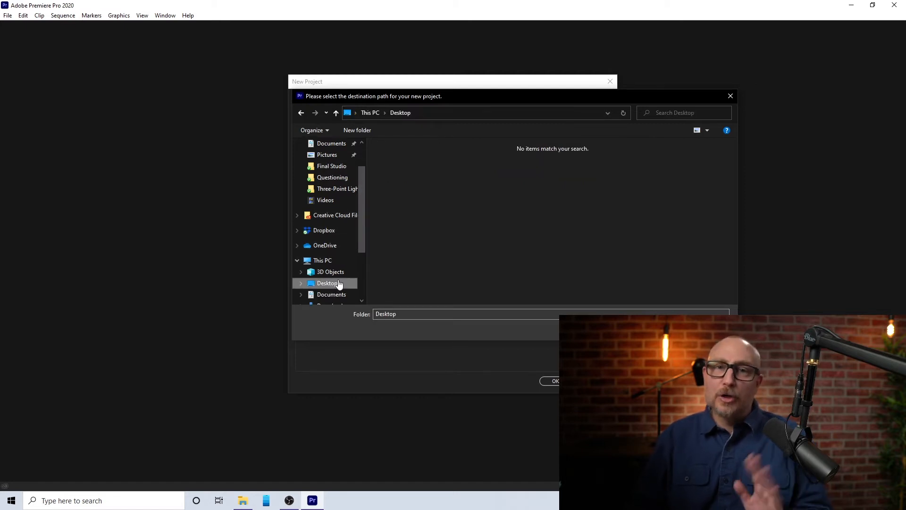
left_click(662, 330)
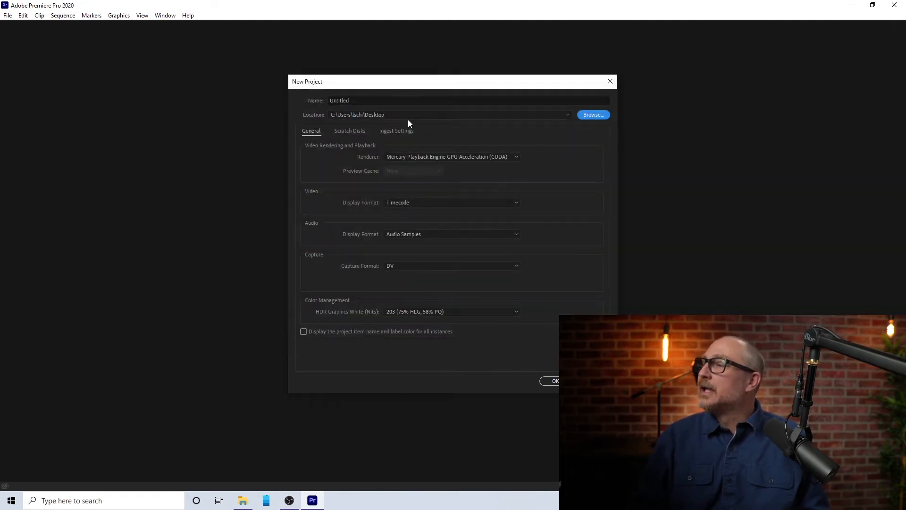
Name the project "Note to Myself Project" and create it with the default settings.
left_click(374, 100)
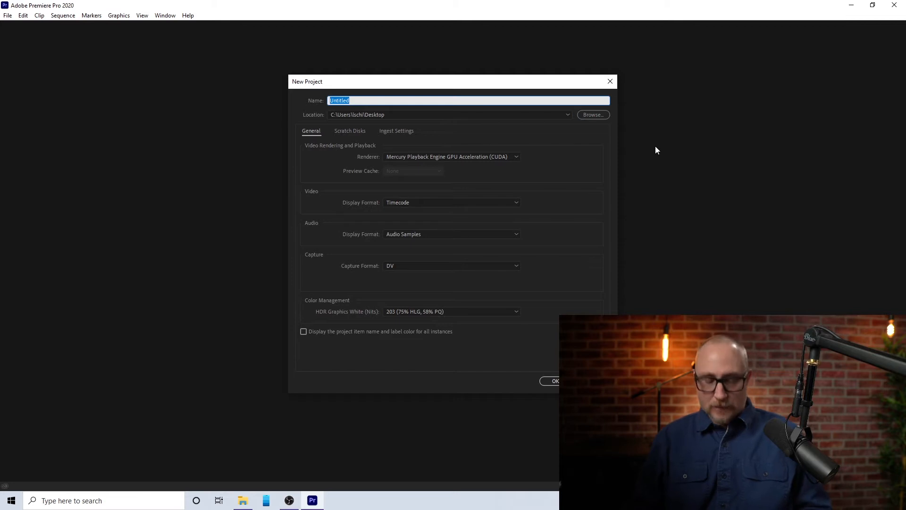
type("Not")
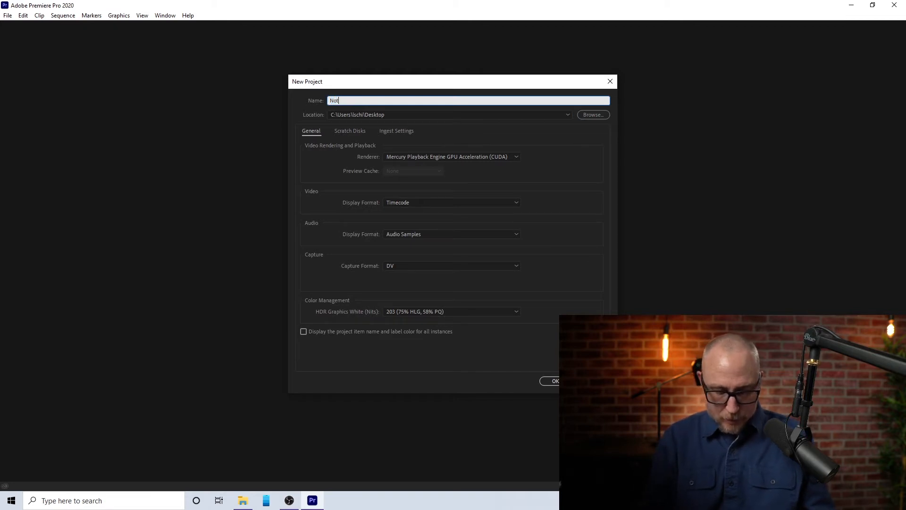
type("e to Mys")
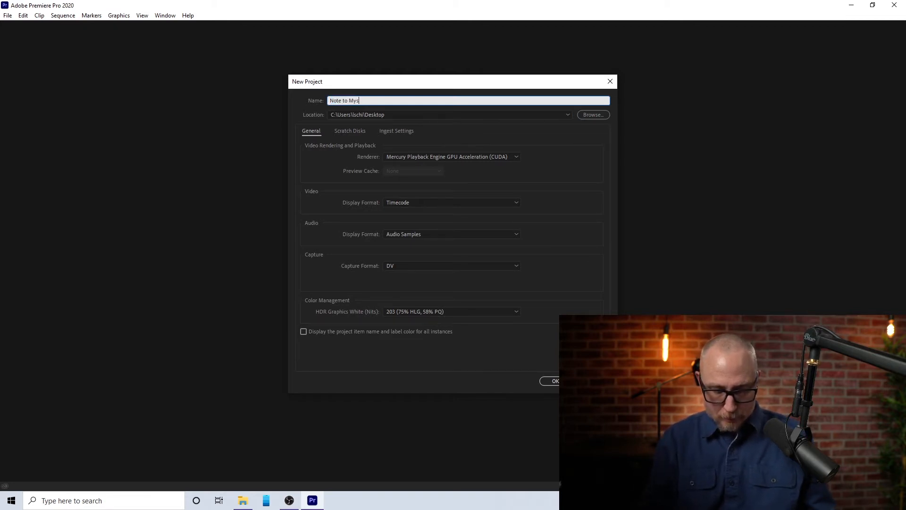
type("elf Project")
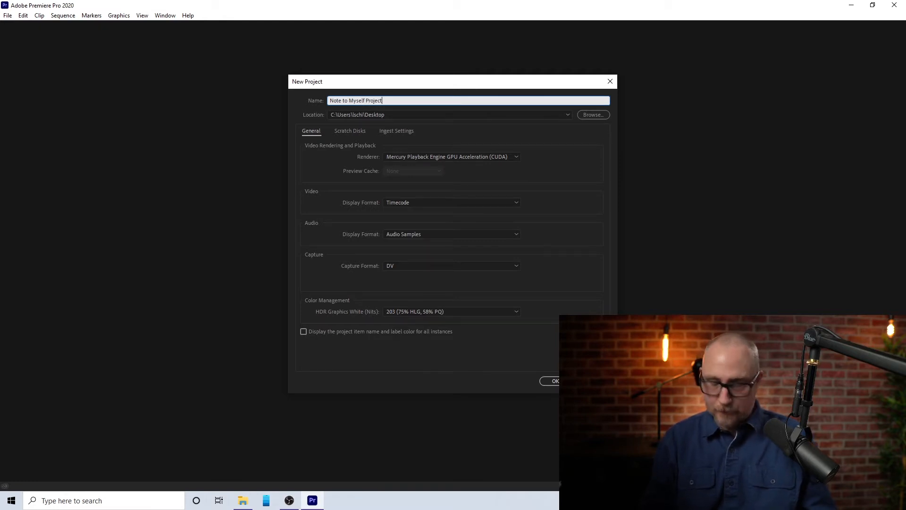
left_click(552, 381)
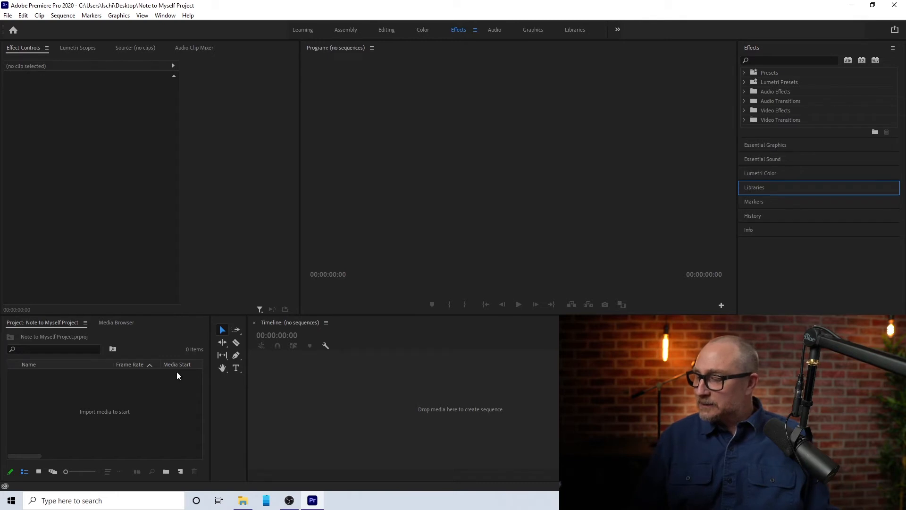
Import the Note to Myself video from the Videos folder into the project and create a sequence from it in the timeline.
left_click(244, 501)
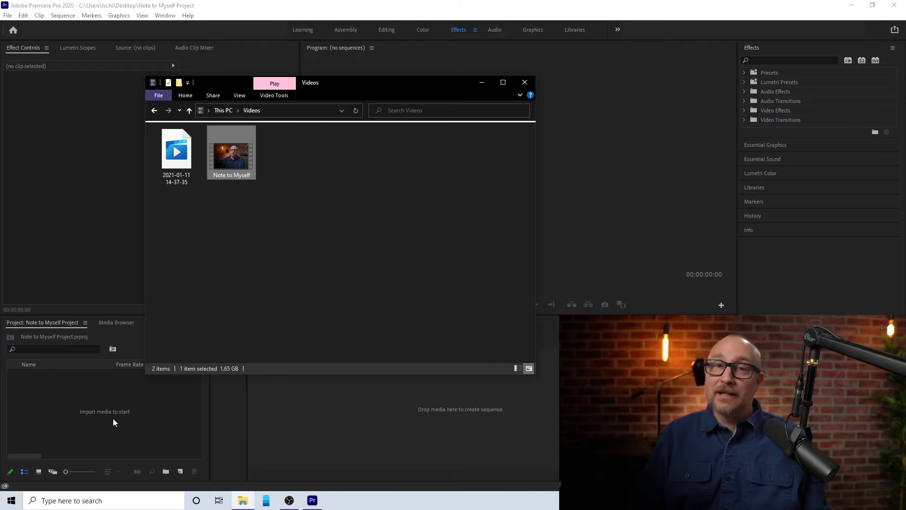
left_click_drag(236, 157, 106, 430)
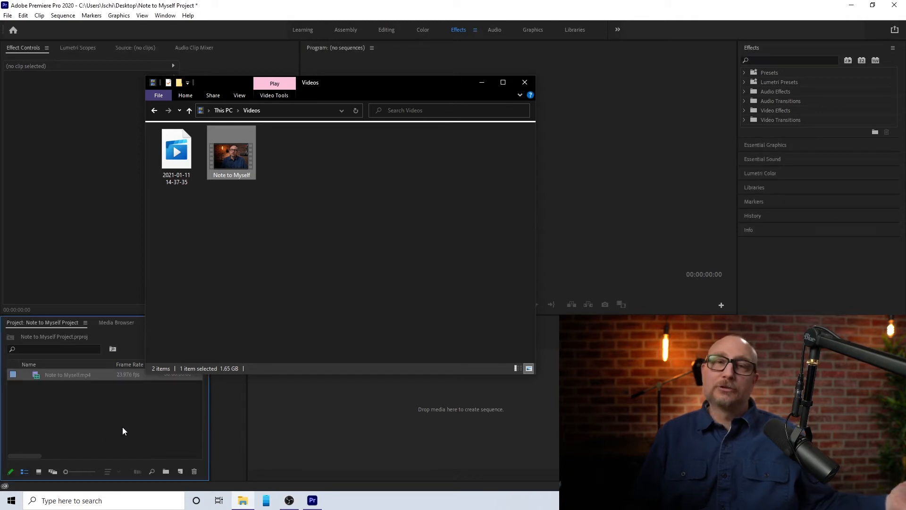
left_click(373, 5)
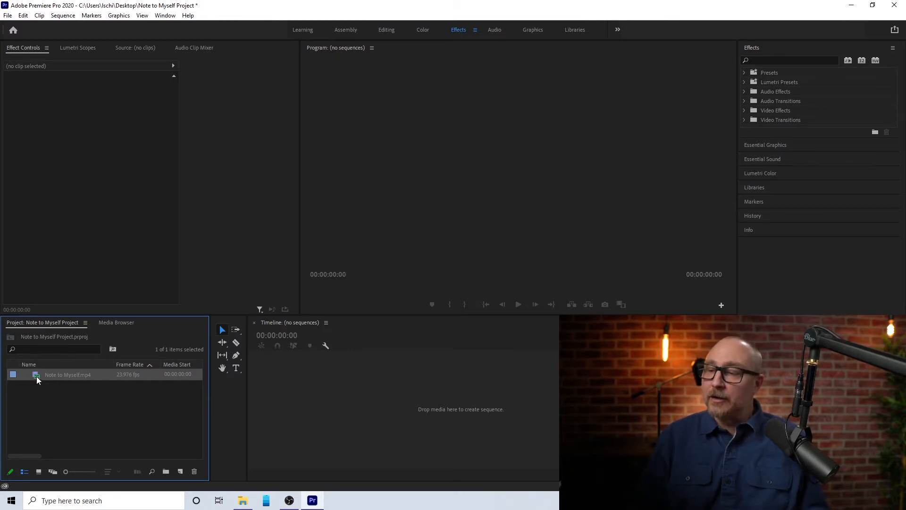
mouse_move(40, 380)
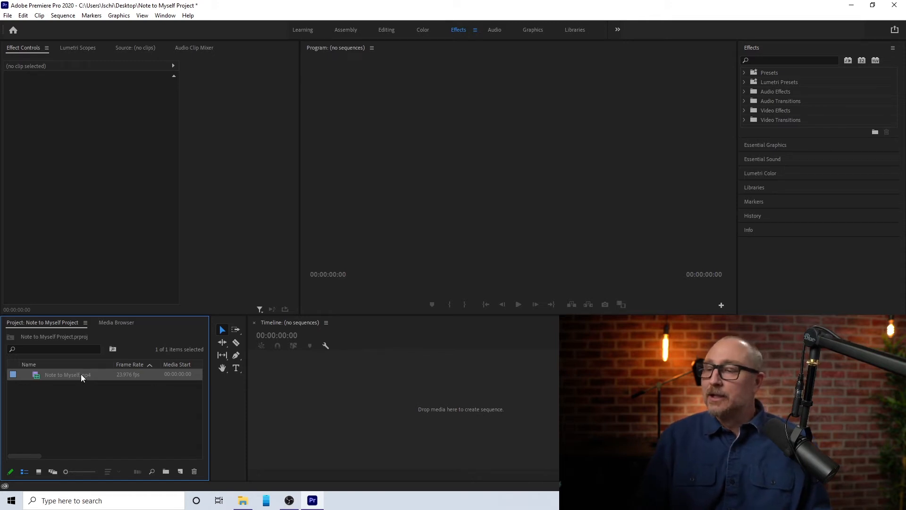
left_click_drag(70, 374, 378, 407)
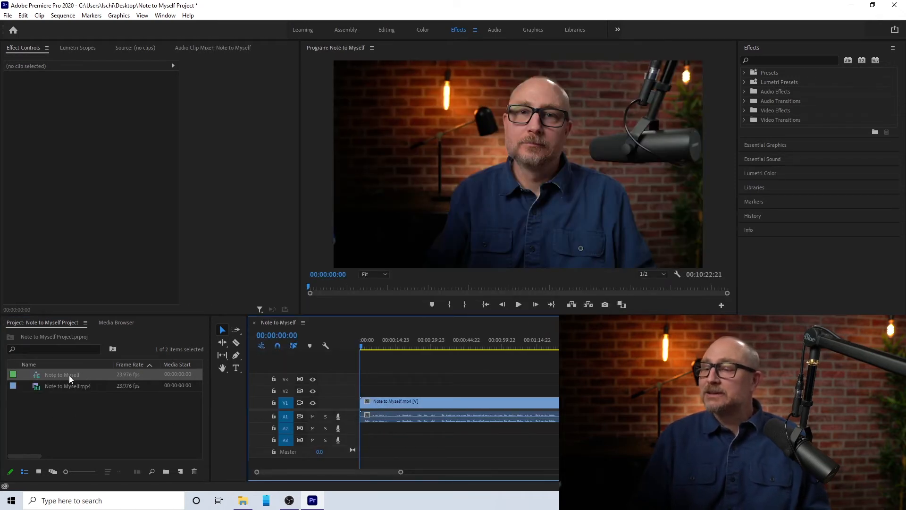
Play the first few seconds of the sequence and stop playback.
mouse_move(86, 376)
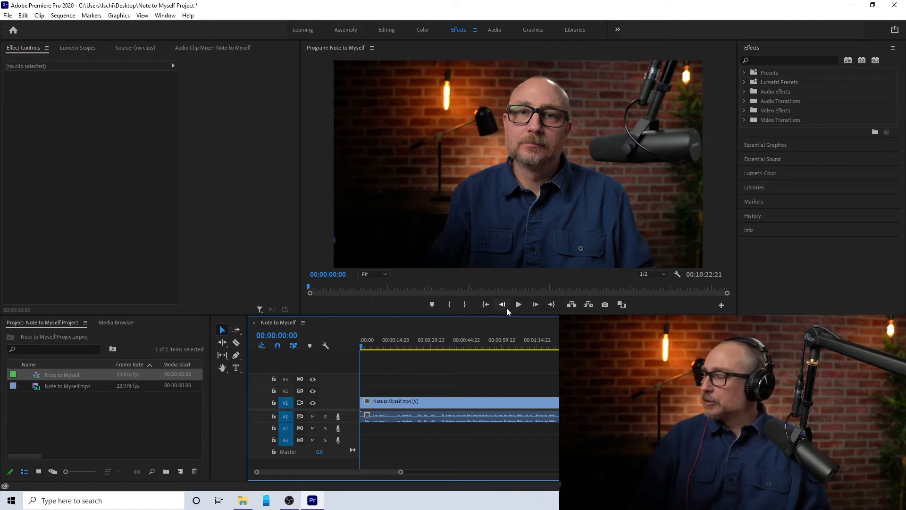
left_click(518, 305)
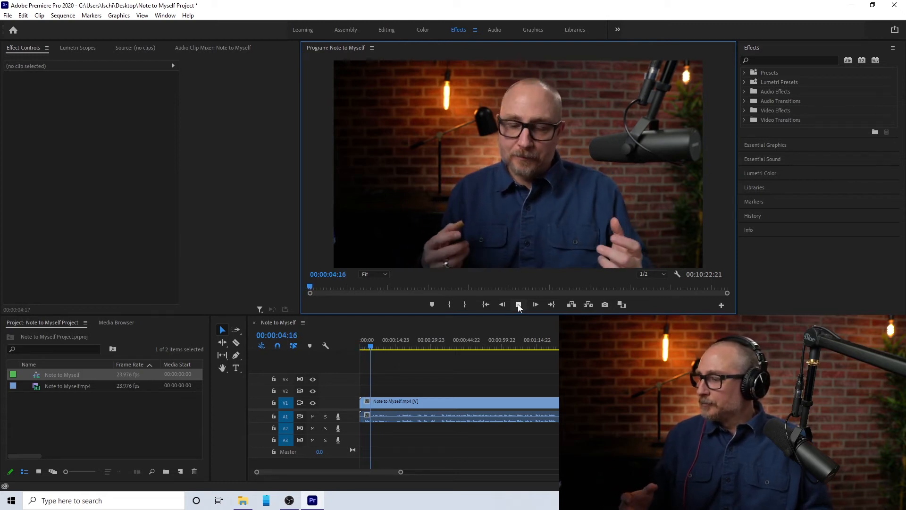
left_click(517, 304)
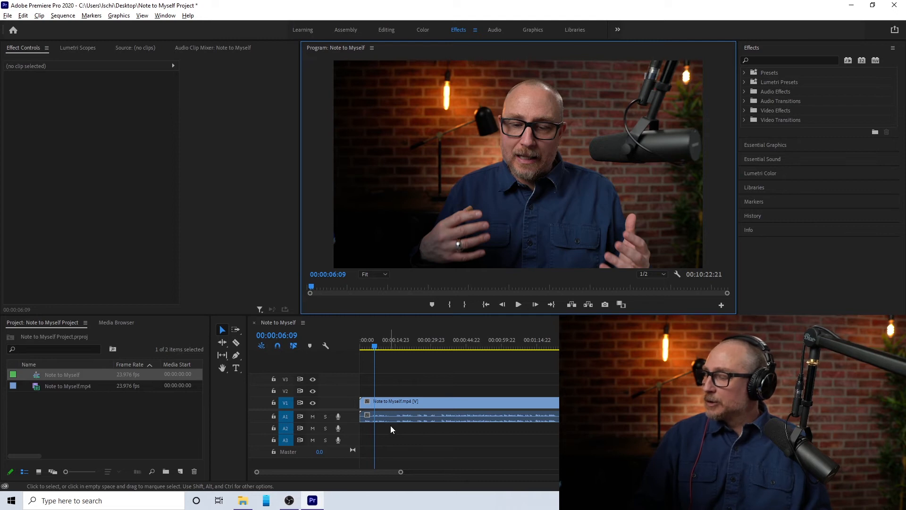
Increase the height of audio track A1 in the timeline to show the clip's waveform clearly.
scroll(390, 427, "up", 5)
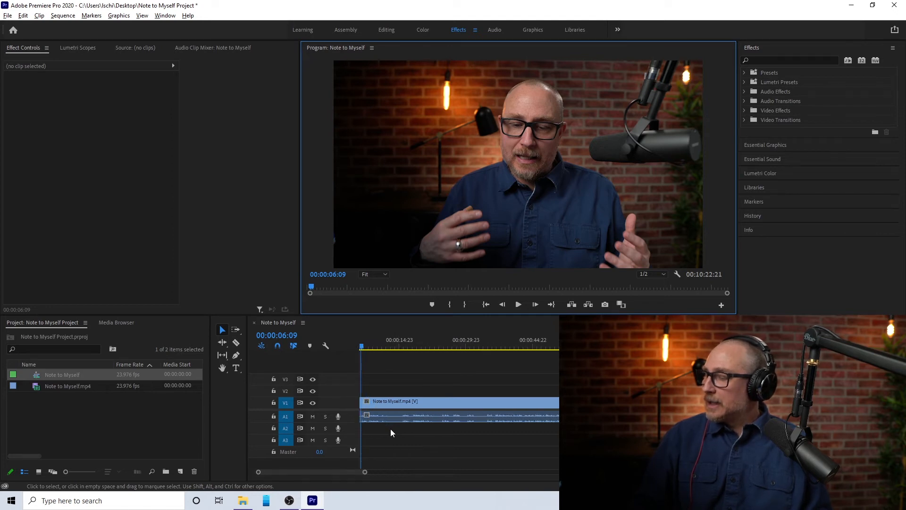
scroll(391, 430, "up", 4)
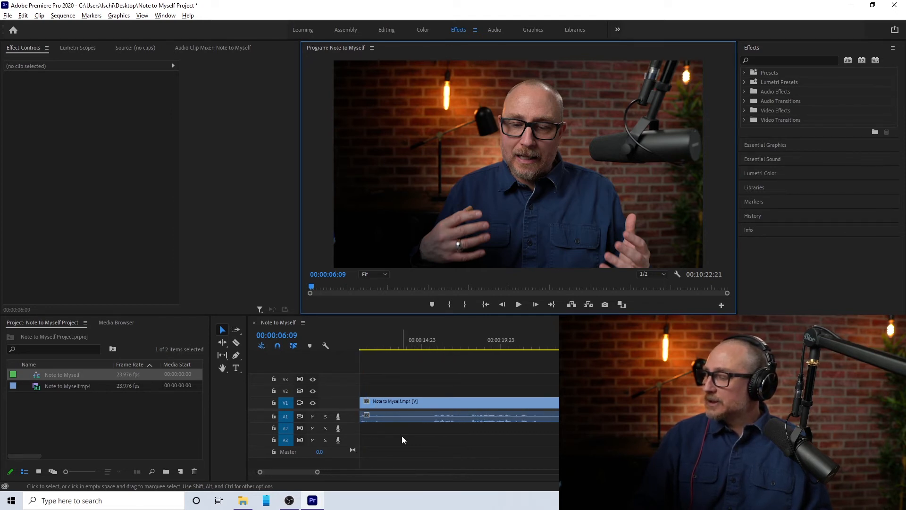
scroll(478, 431, "down", 3)
scroll(471, 435, "down", 3)
scroll(471, 434, "down", 2)
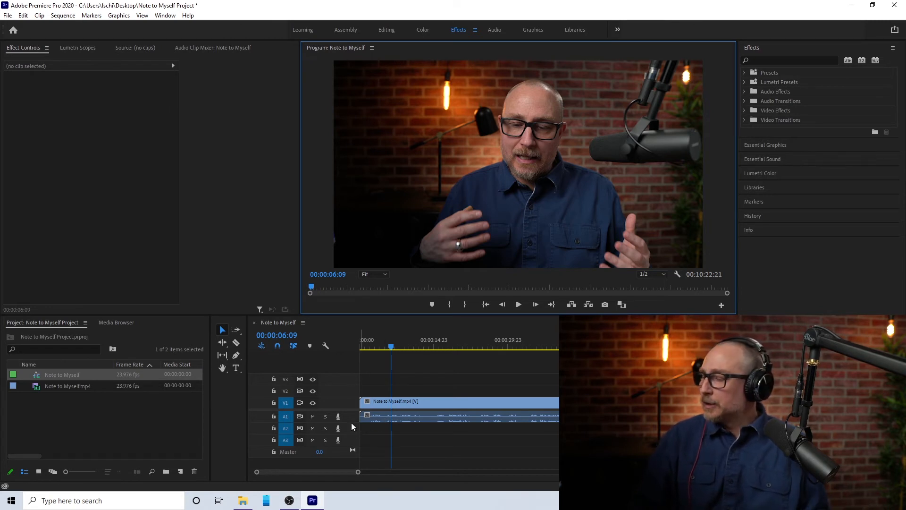
left_click_drag(350, 427, 348, 453)
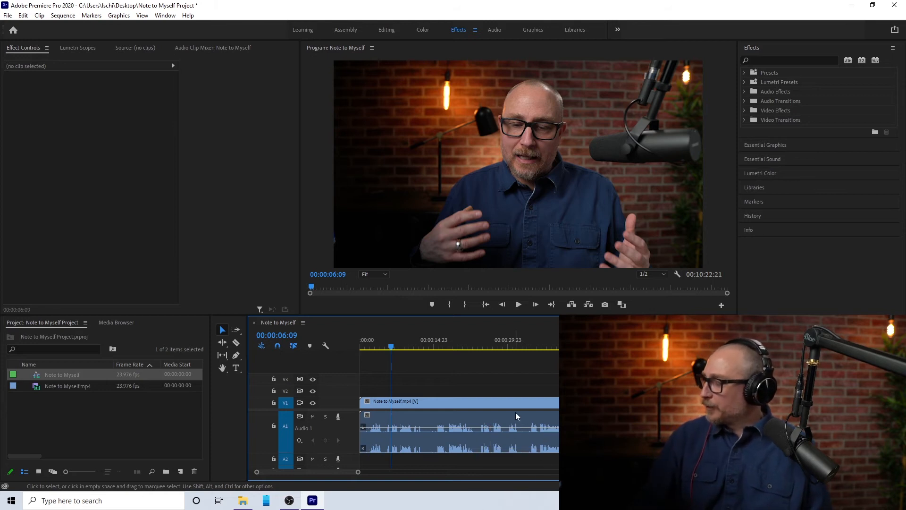
Try trimming the start of the clip to 00:00:34:12 and undo the trim after previewing it.
left_click(533, 348)
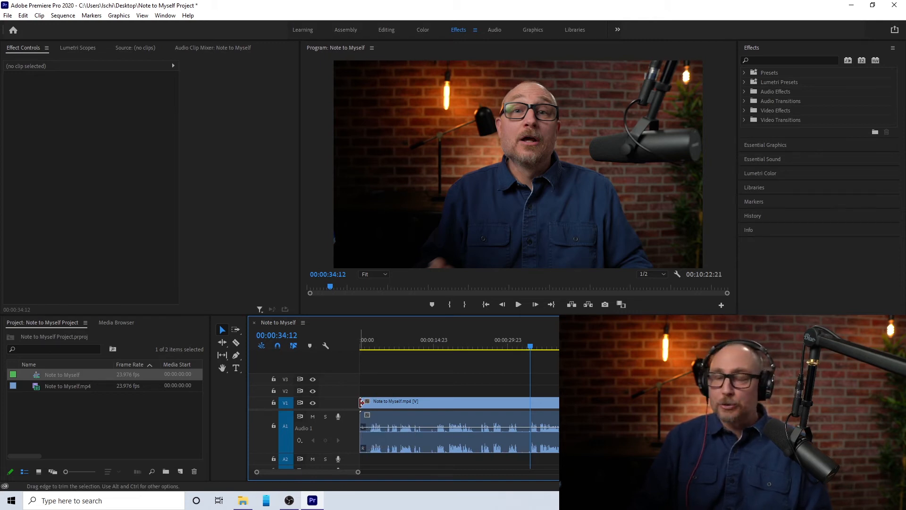
left_click_drag(361, 401, 531, 410)
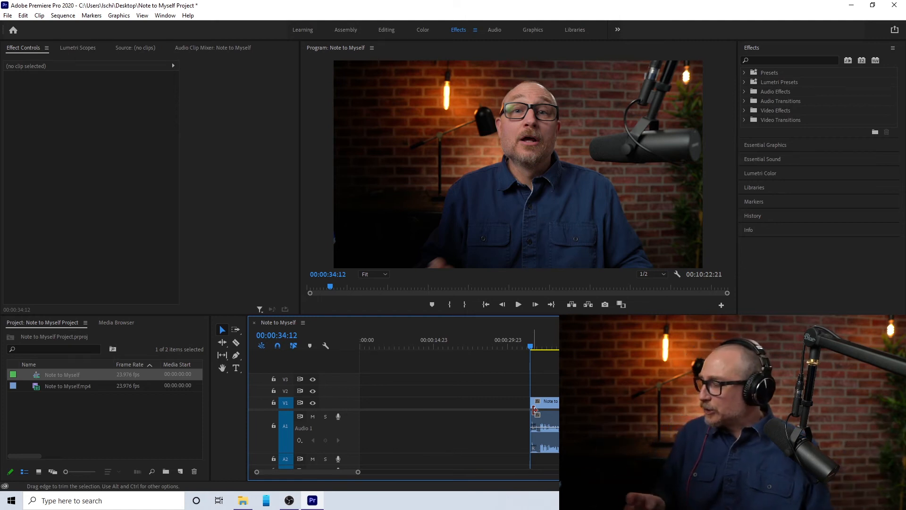
key("space")
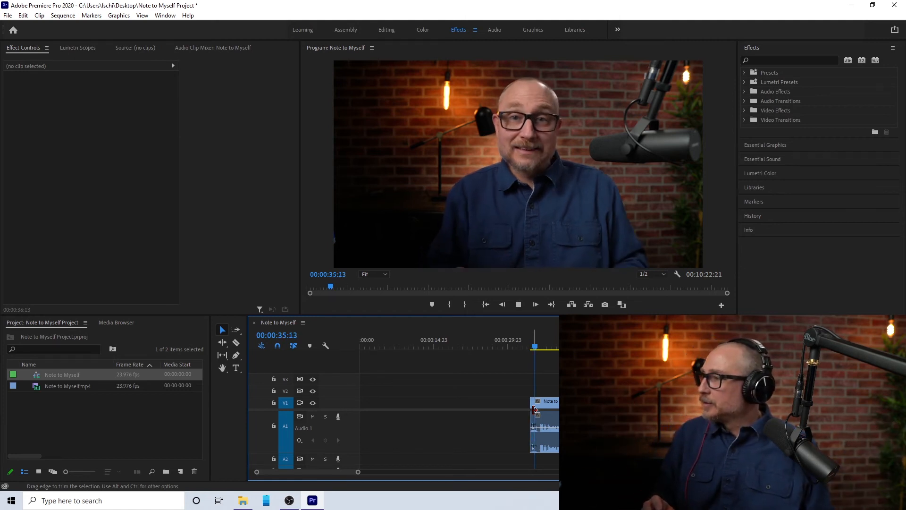
key("space")
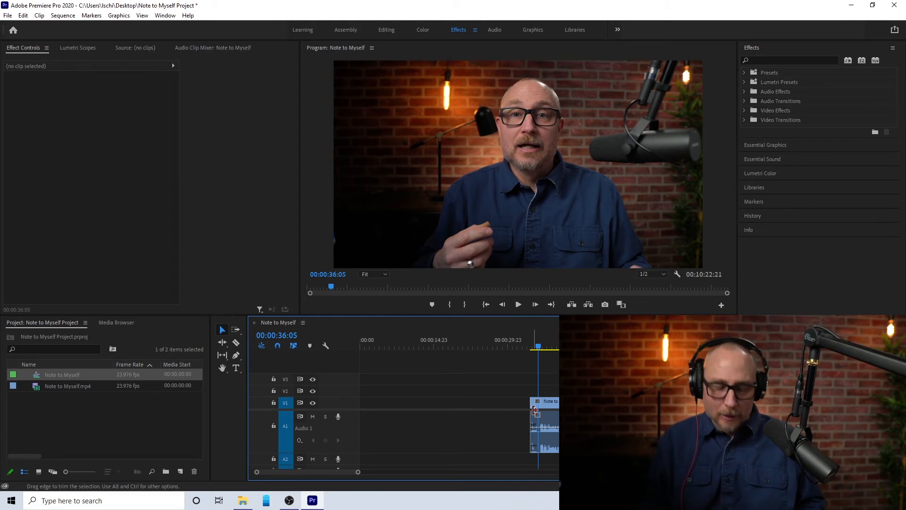
key("ctrl+z")
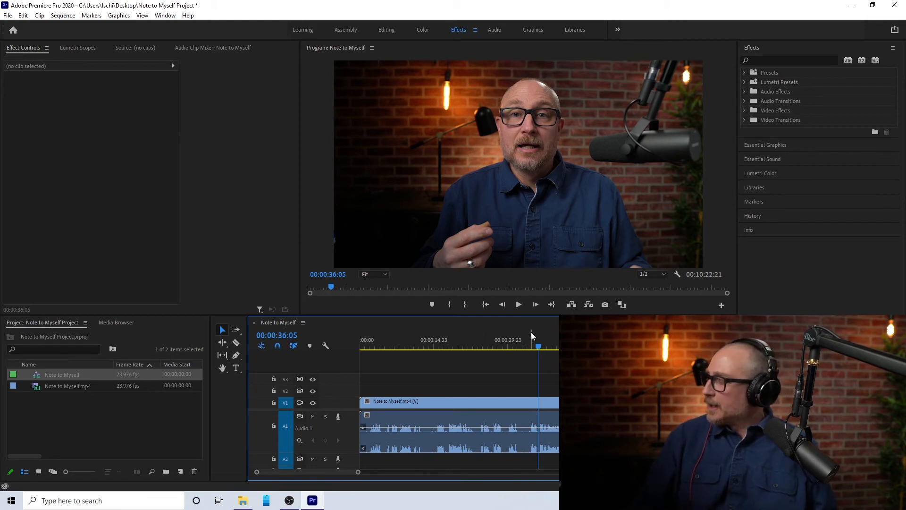
Split the Note to Myself clip at 00:00:34:10 with the Razor tool.
left_click_drag(538, 348, 529, 349)
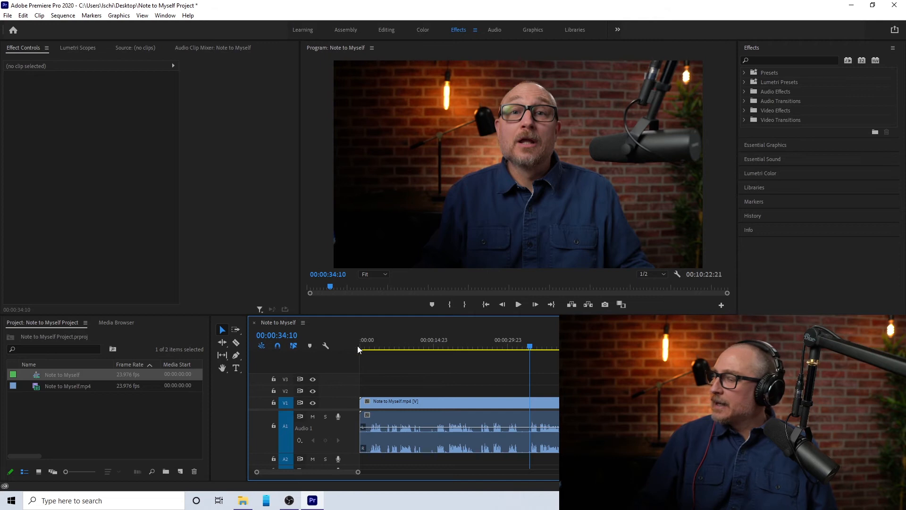
left_click(236, 343)
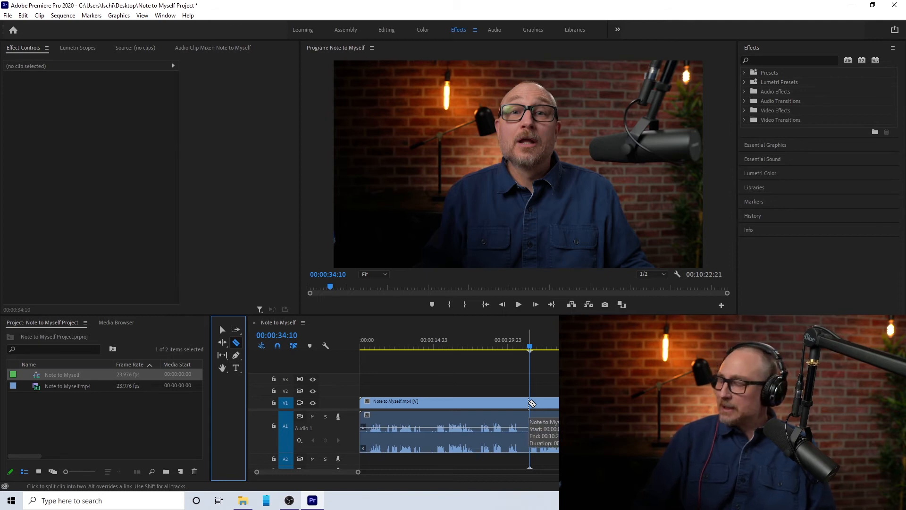
left_click(532, 403)
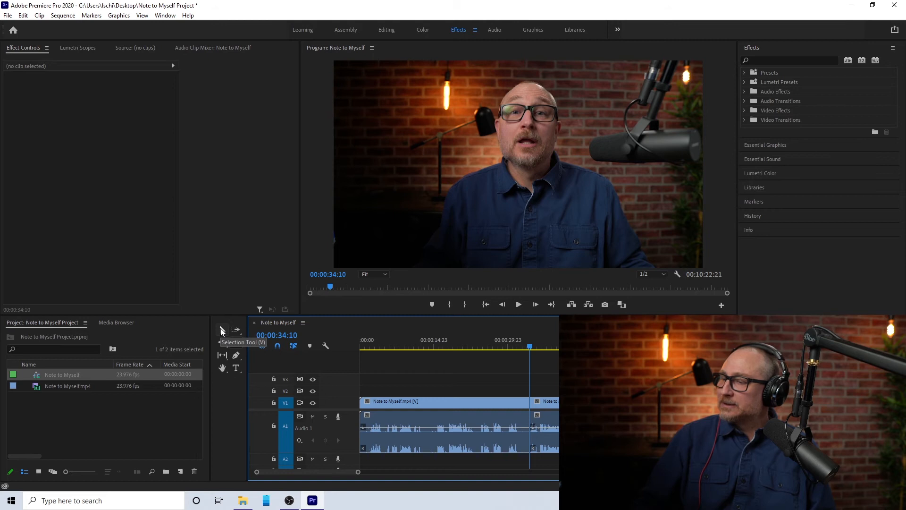
Move the first segment of the split clip up to video track V2 and its audio down to track A2.
left_click(221, 330)
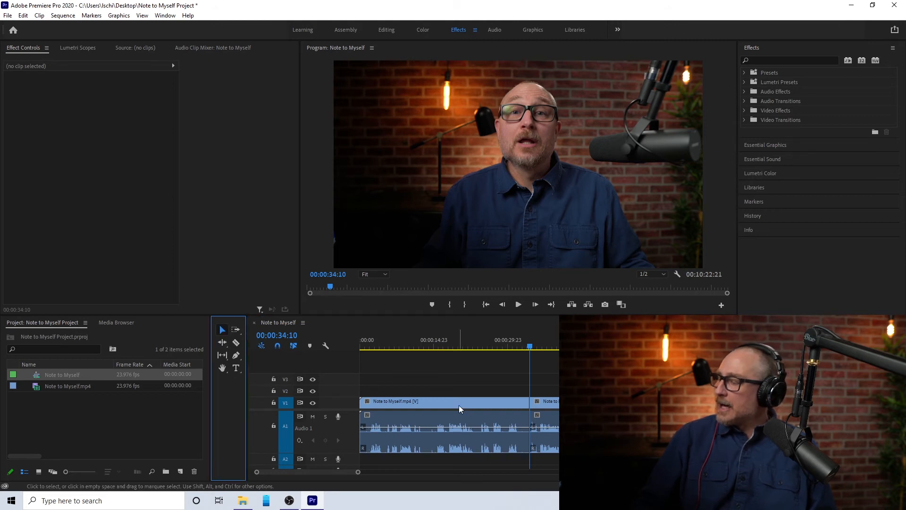
left_click_drag(458, 403, 460, 389)
left_click_drag(447, 440, 447, 454)
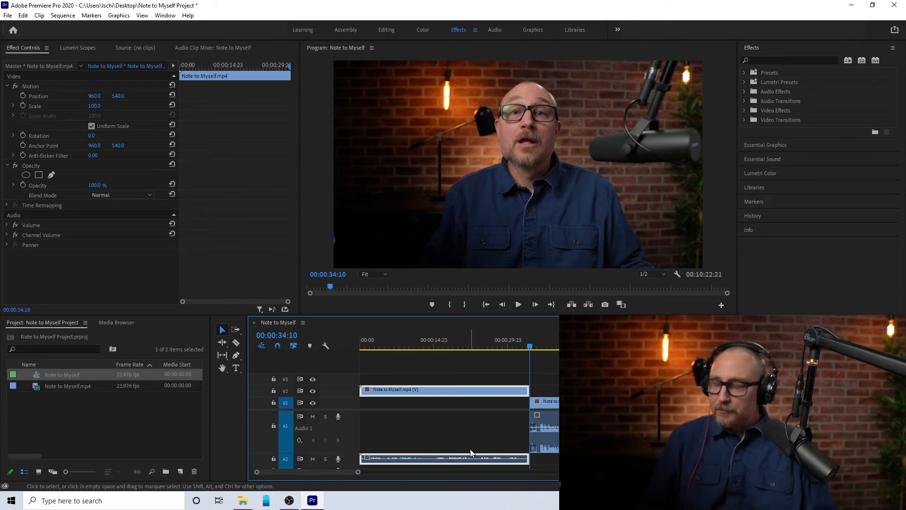
Move the first segment's video back down to track V1 and its audio back up to track A1.
left_click_drag(494, 392, 489, 407)
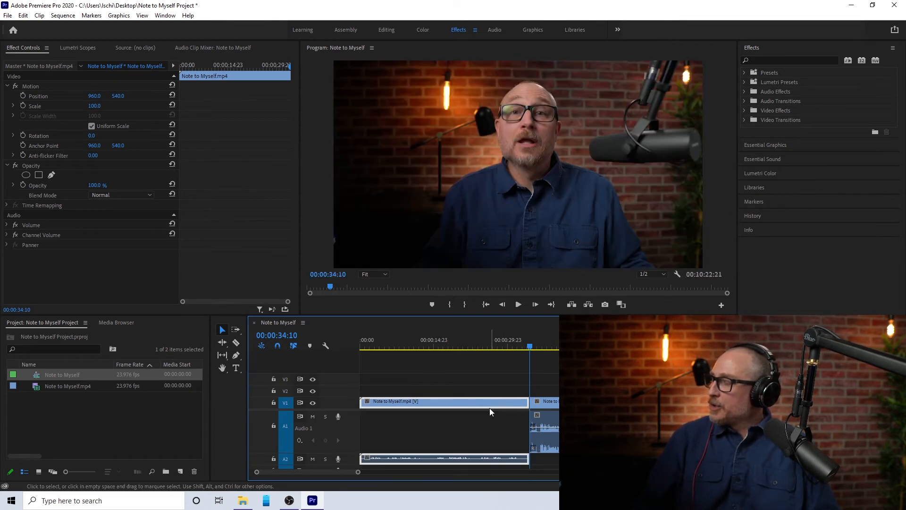
left_click_drag(473, 455, 429, 422)
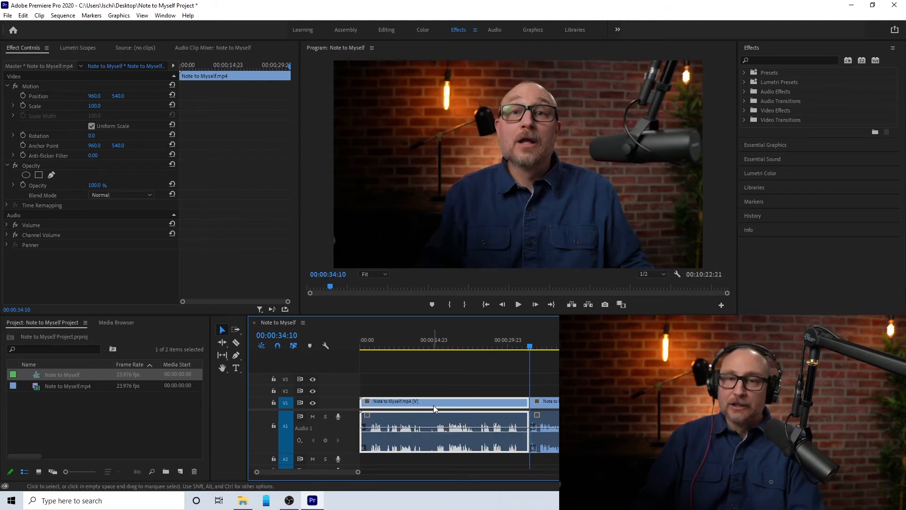
Delete the first segment and move the remaining Note to Myself clip to the start of the sequence.
key("Delete")
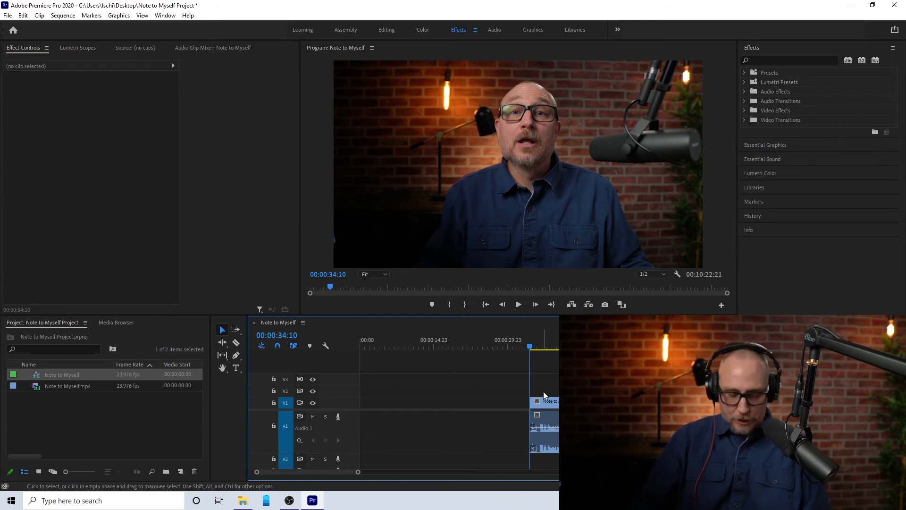
left_click_drag(531, 399, 362, 397)
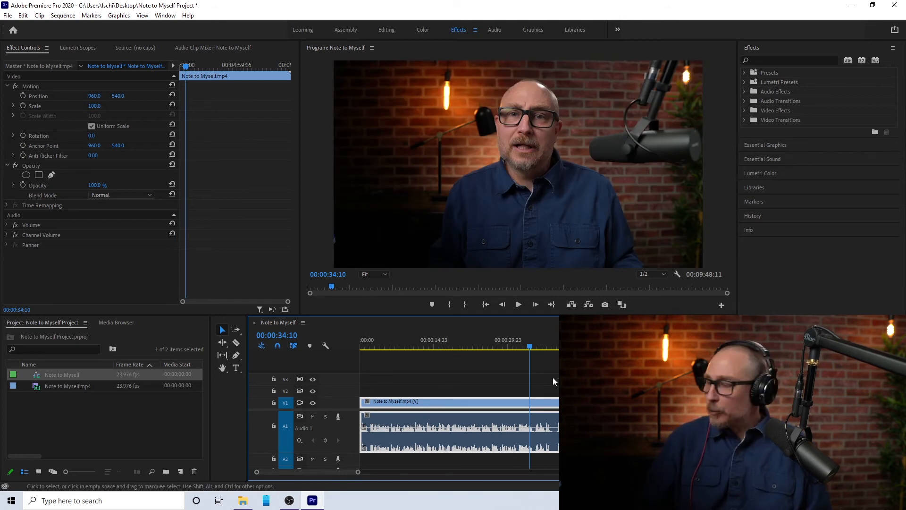
Trim the start of the clip to 00:00:00:04 and slide the clip back to the sequence start to close the gap.
scroll(382, 392, "up", 4)
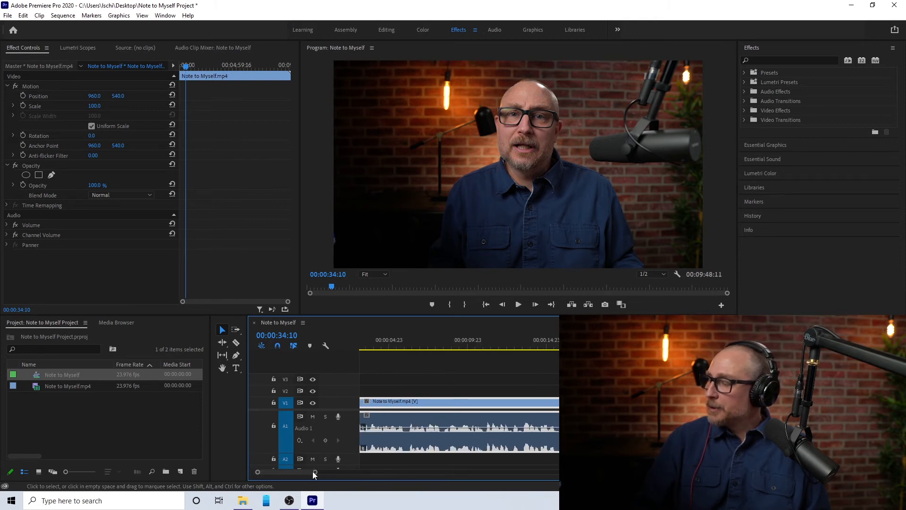
left_click_drag(304, 471, 277, 464)
scroll(369, 406, "up", 2)
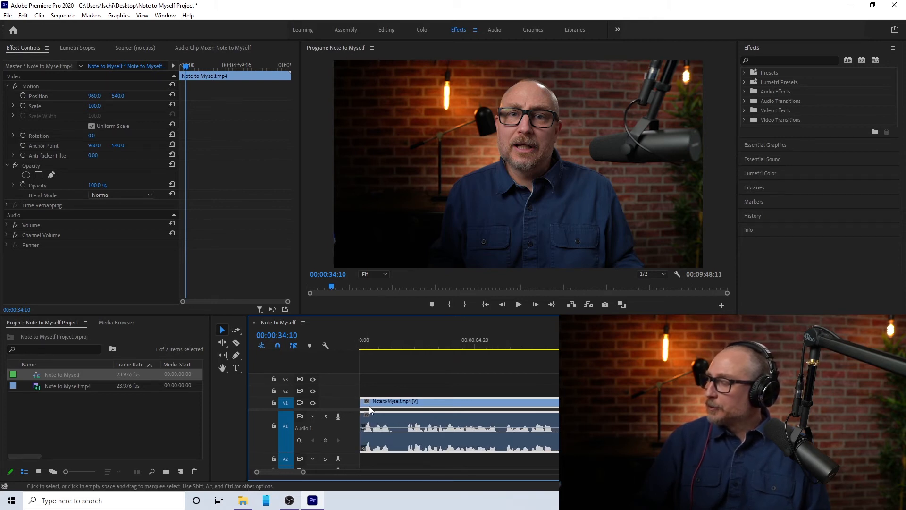
left_click(364, 346)
mouse_move(364, 346)
left_mouse_down()
mouse_move(355, 346)
mouse_move(365, 345)
left_mouse_up()
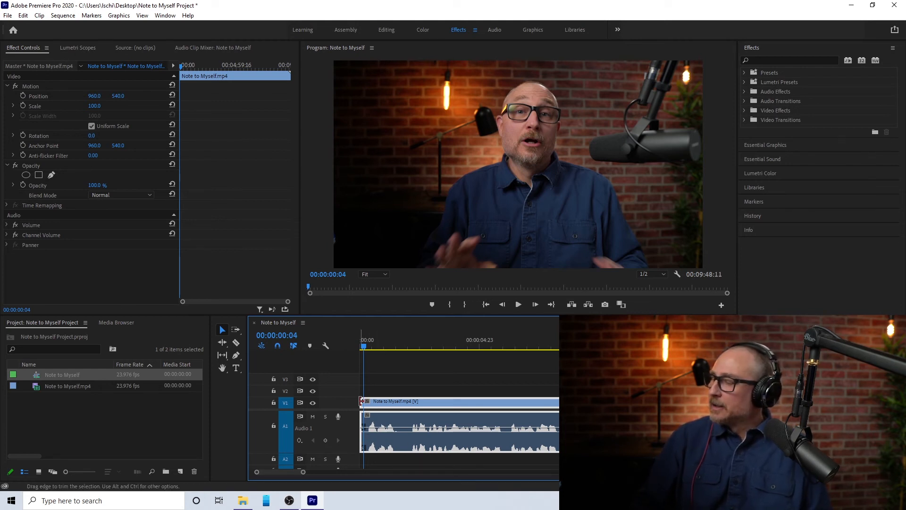
left_click_drag(364, 402, 378, 404)
left_click_drag(365, 347, 399, 348)
left_click(429, 414)
mouse_move(437, 404)
left_mouse_down()
mouse_move(503, 411)
mouse_move(432, 404)
left_mouse_up()
Play the sequence from 00:00:00:00 to check the trimmed opening.
left_click_drag(399, 347, 361, 347)
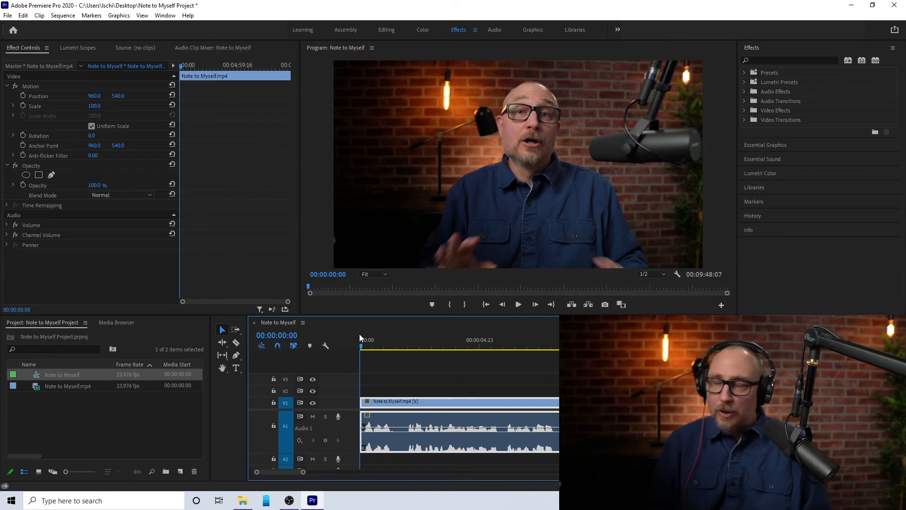
key("space")
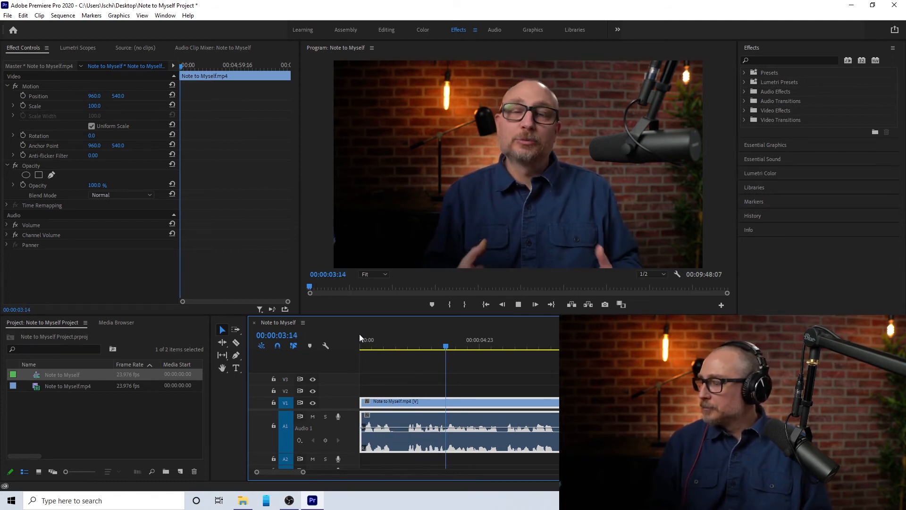
key("space")
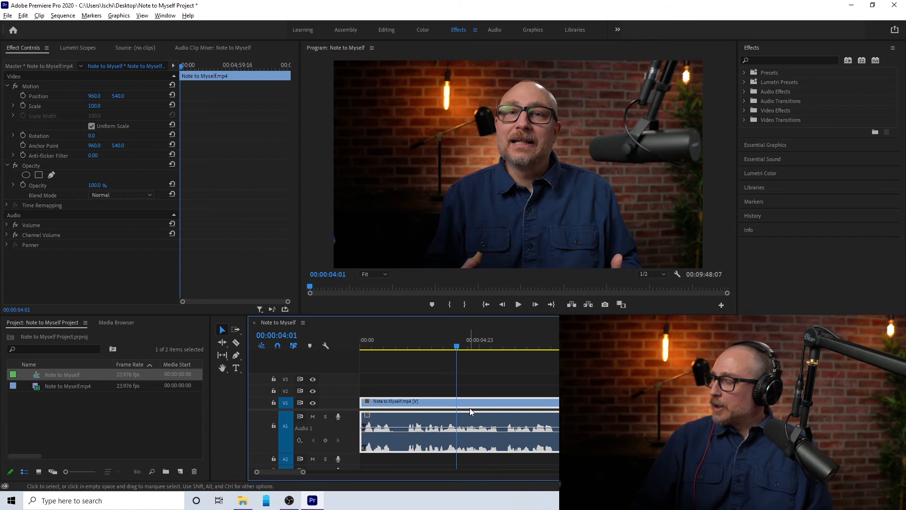
Play the closing section to find the end point and trim the end of the clip to 00:09:45:21.
key("minus")
key("minus")
key("minus")
key("minus")
key("minus")
key("minus")
key("minus")
scroll(529, 423, "down", 3)
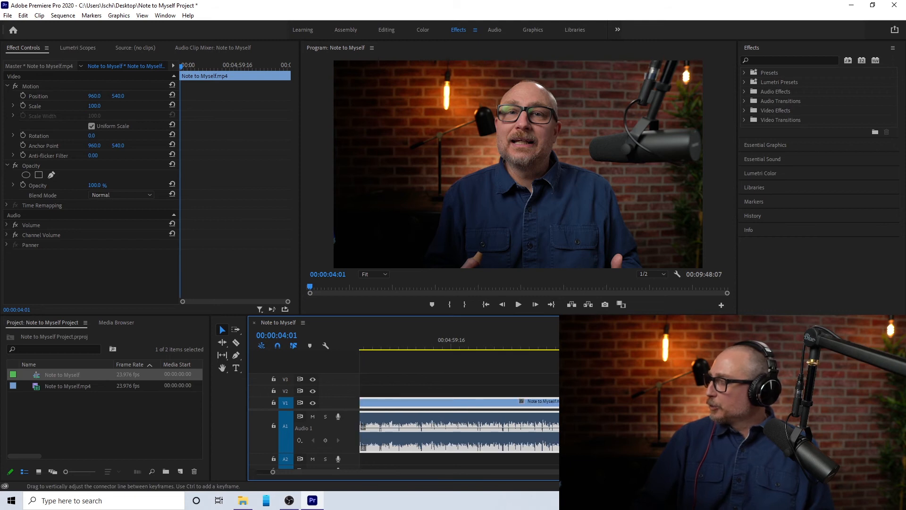
left_click(573, 341)
scroll(580, 377, "up", 4)
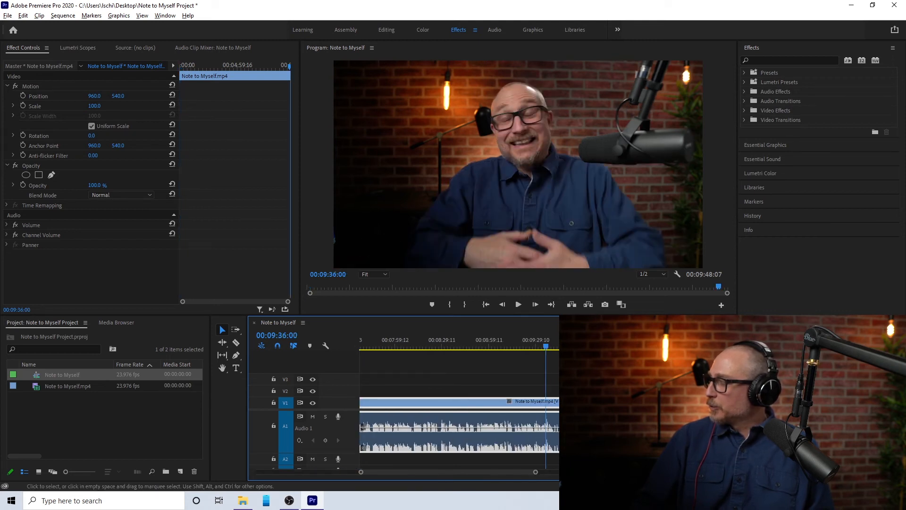
scroll(574, 377, "up", 4)
scroll(566, 378, "down", 1)
left_click(460, 348)
left_click_drag(460, 347, 476, 348)
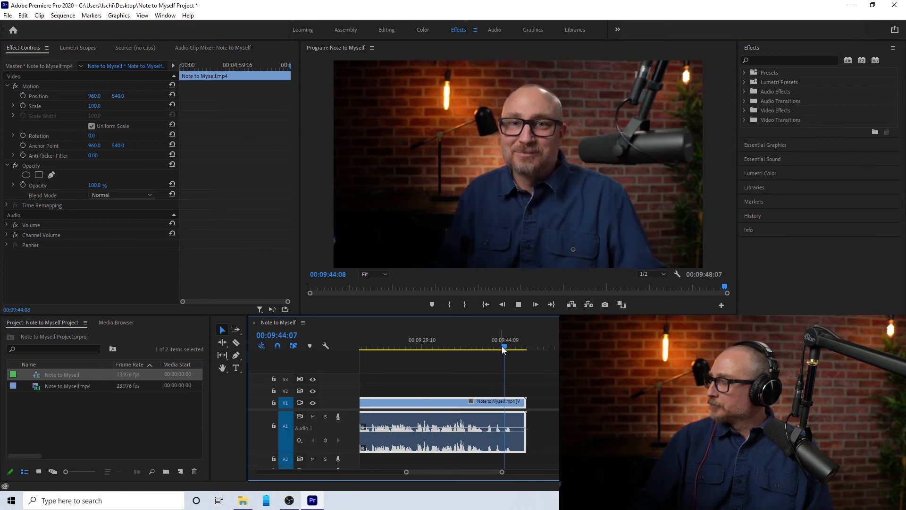
key("space")
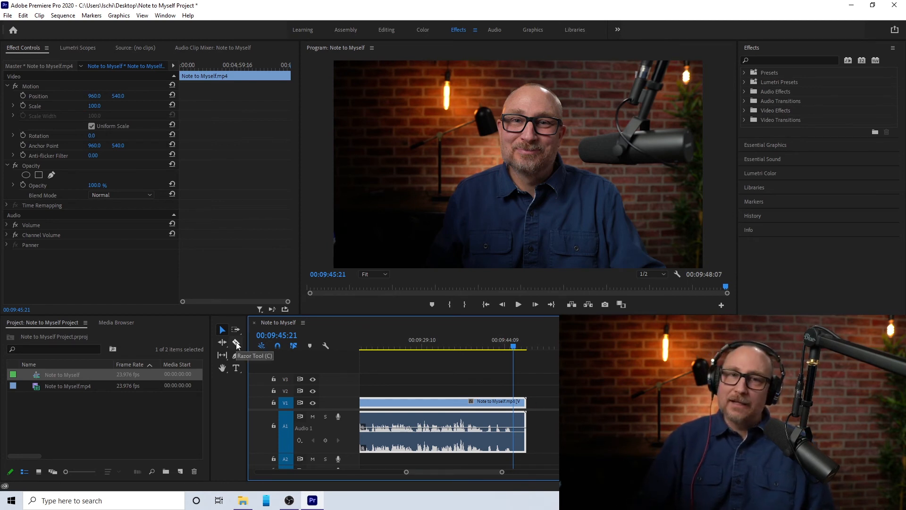
left_click_drag(521, 404, 505, 423)
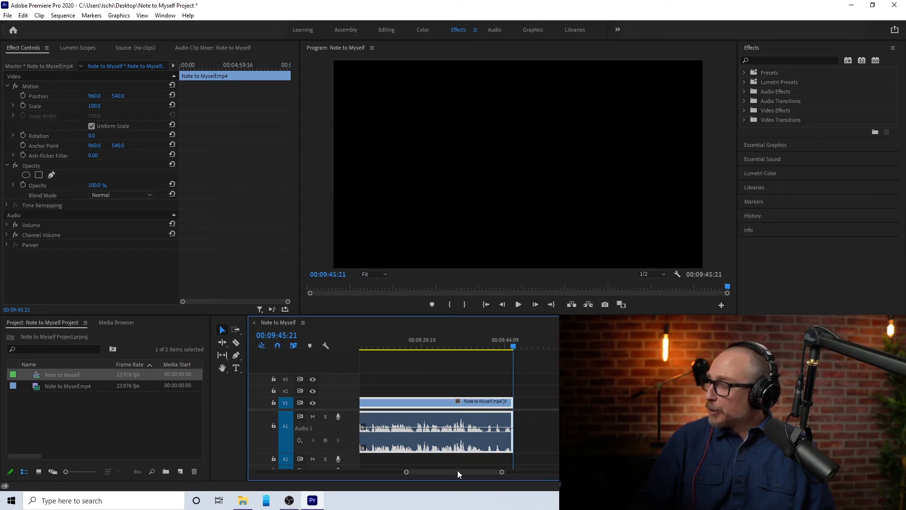
Show the whole trimmed clip in the timeline and preview the frame at 00:02:55:13.
key("minus")
key("minus")
key("minus")
key("minus")
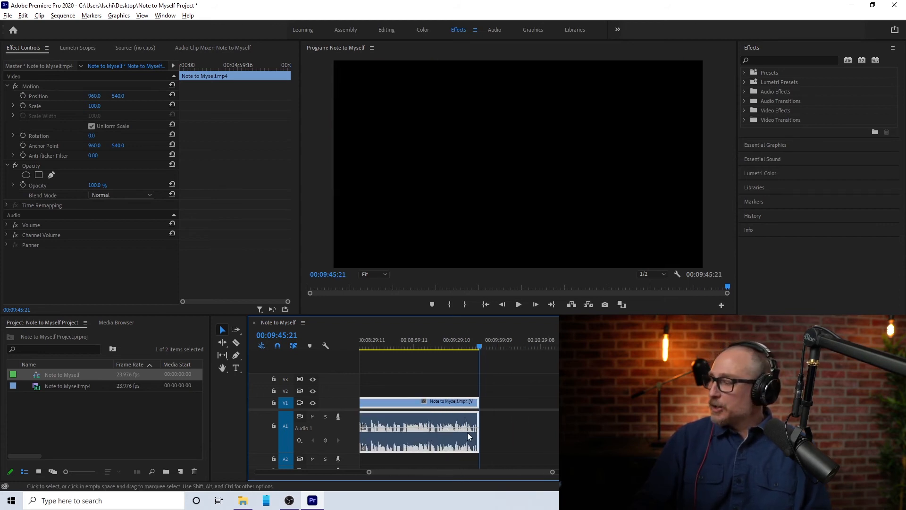
left_click_drag(428, 473, 352, 463)
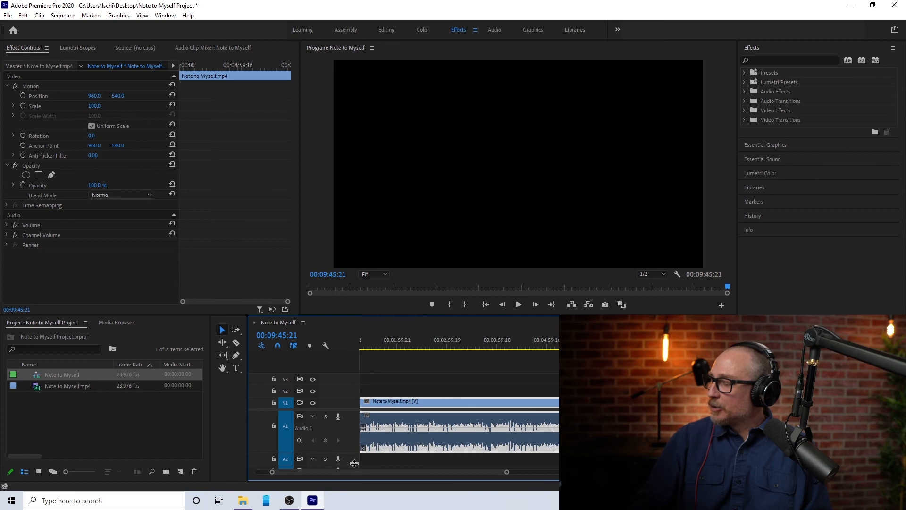
key("minus")
key("minus")
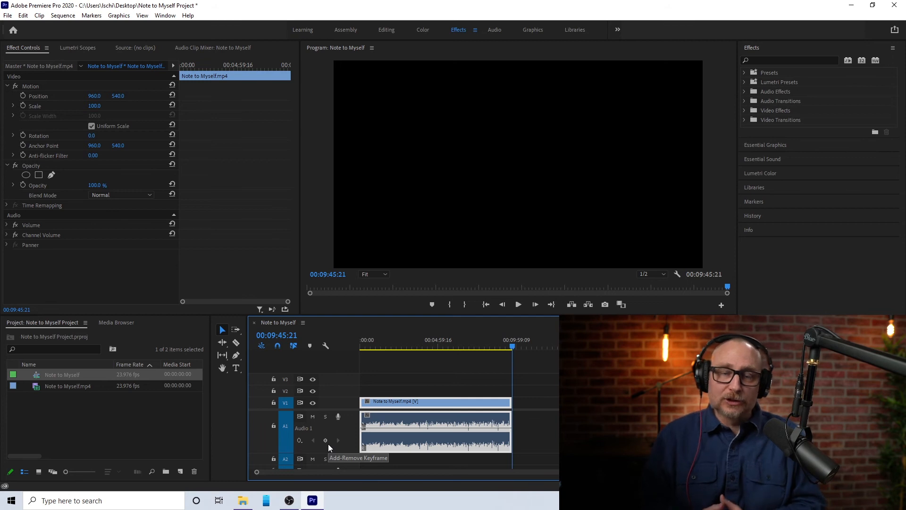
left_click(407, 349)
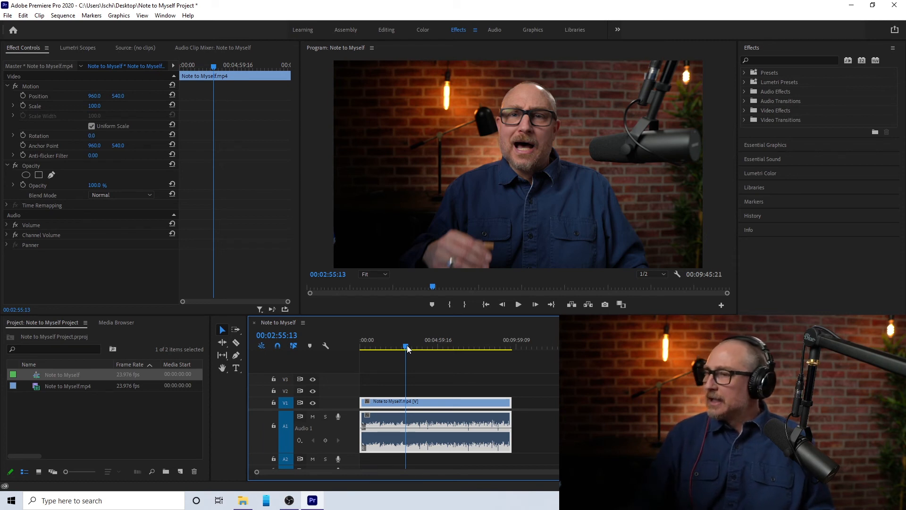
Open the media export settings for the Note to Myself sequence.
left_click(8, 15)
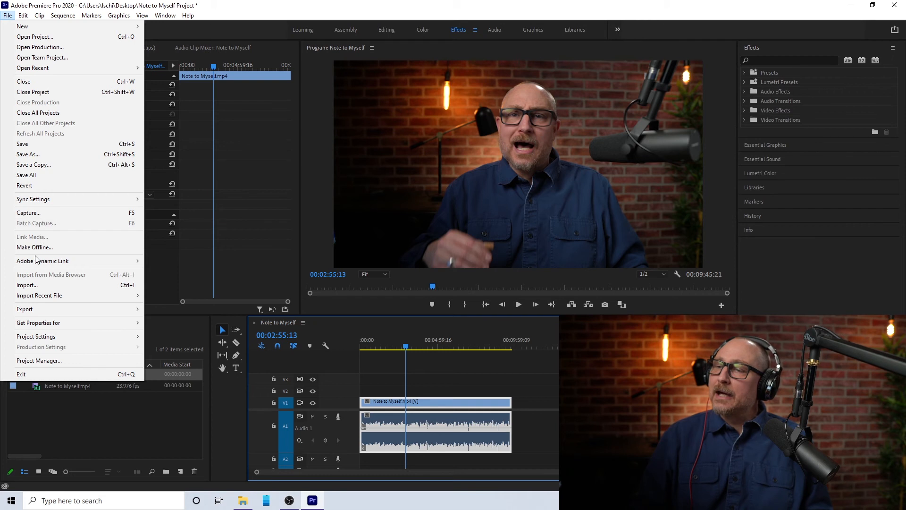
mouse_move(41, 312)
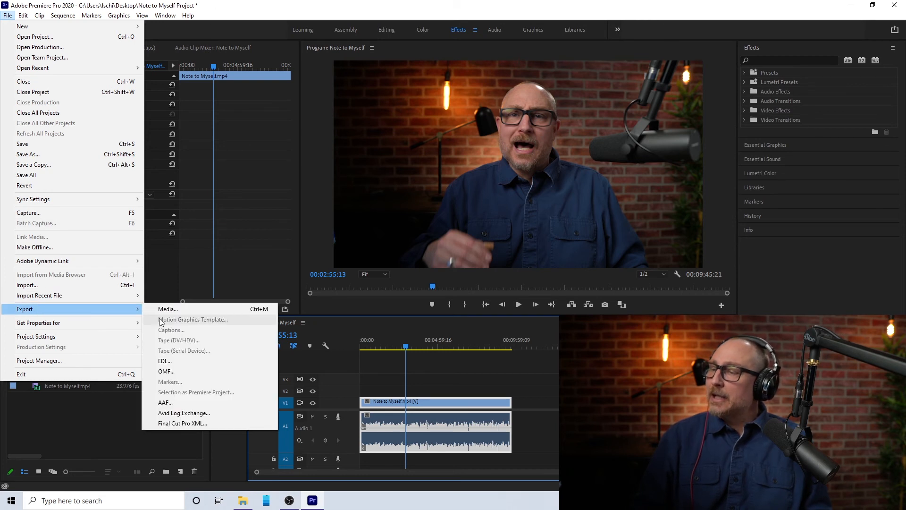
left_click(170, 310)
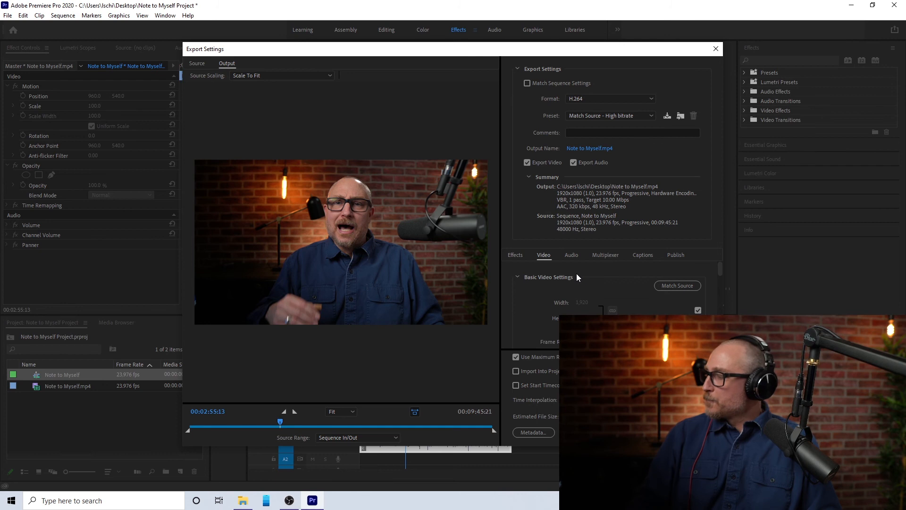
Set the output file to Note to Myself Export File on the Desktop and start the export.
left_click(573, 149)
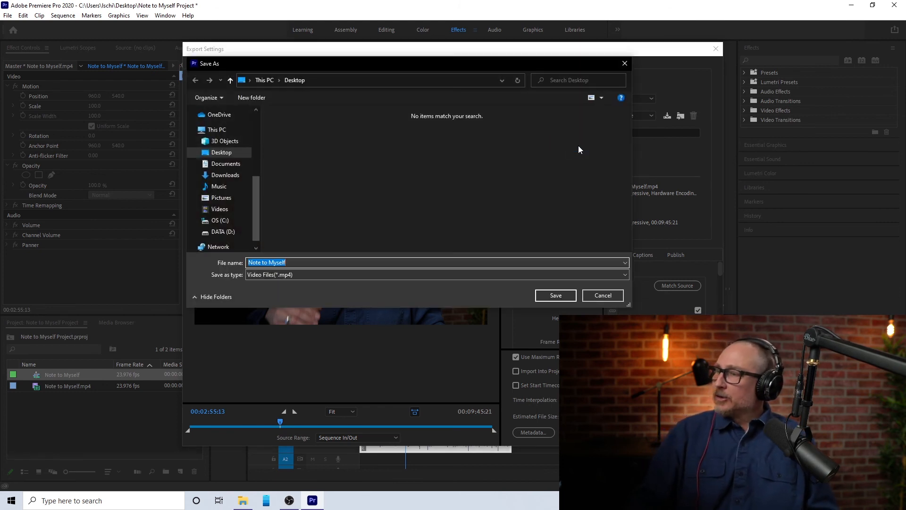
left_click(295, 261)
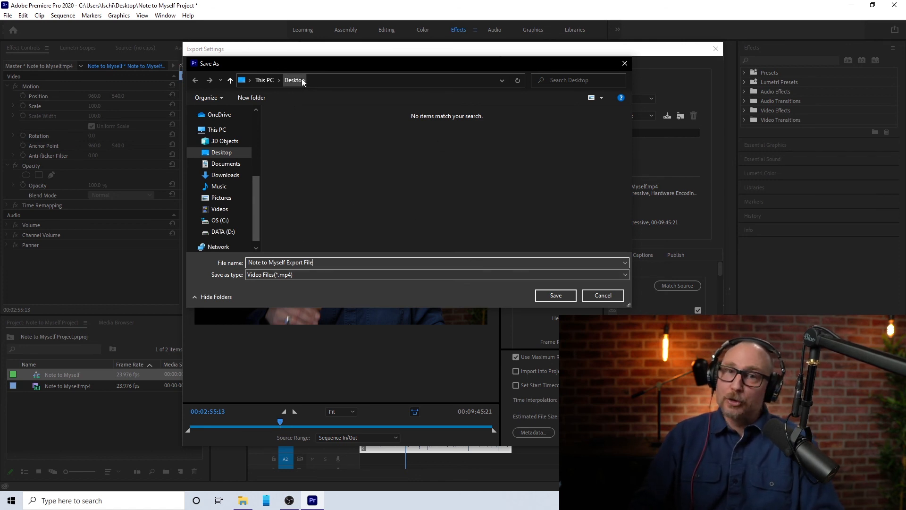
left_click(554, 295)
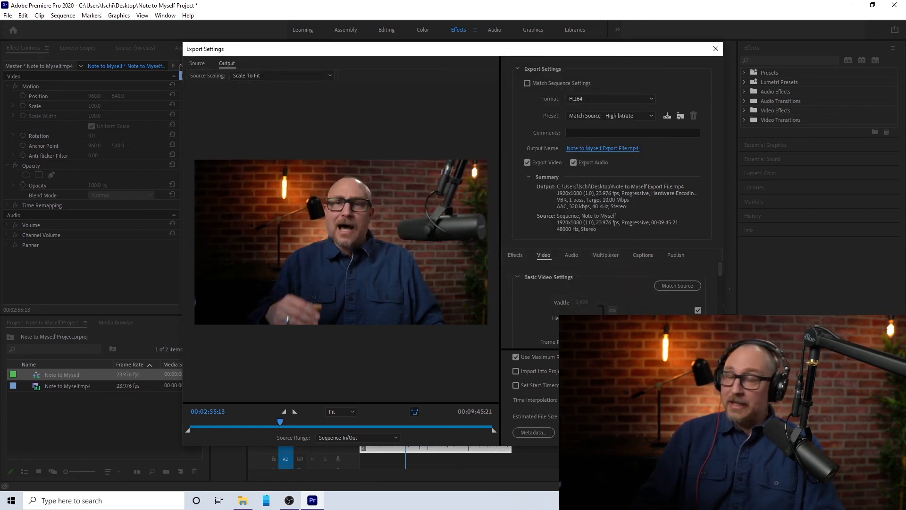
left_click(650, 432)
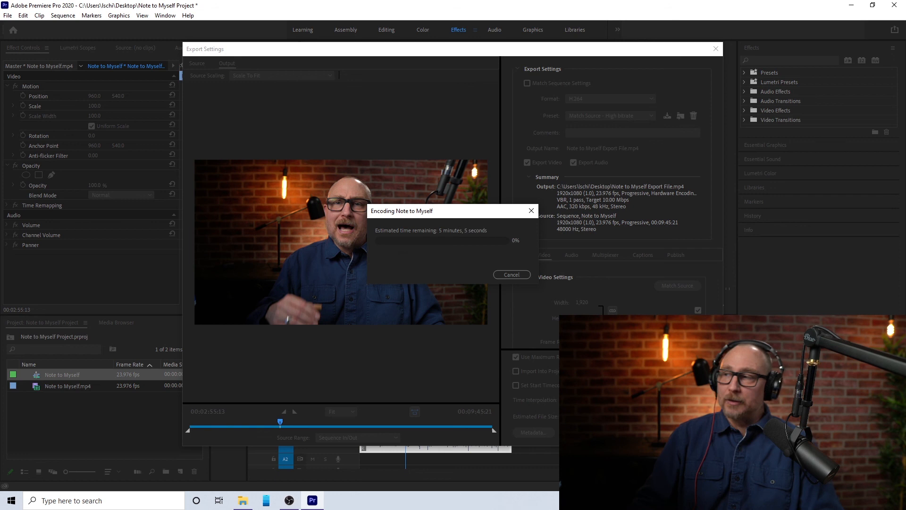